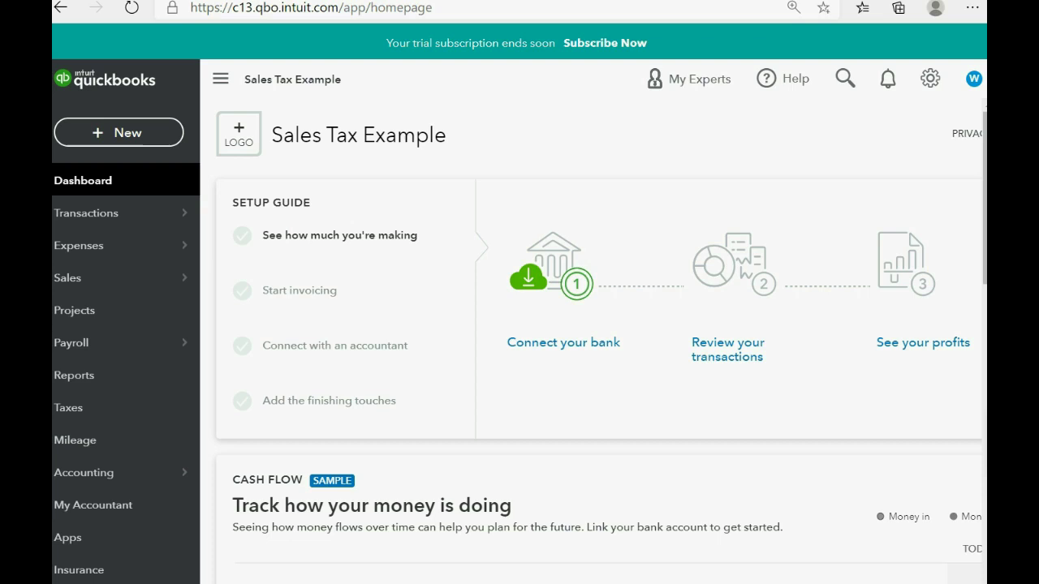
# Open the sales tax Edit settings page, where the Massachusetts agency is listed.
pyautogui.click(91, 422)
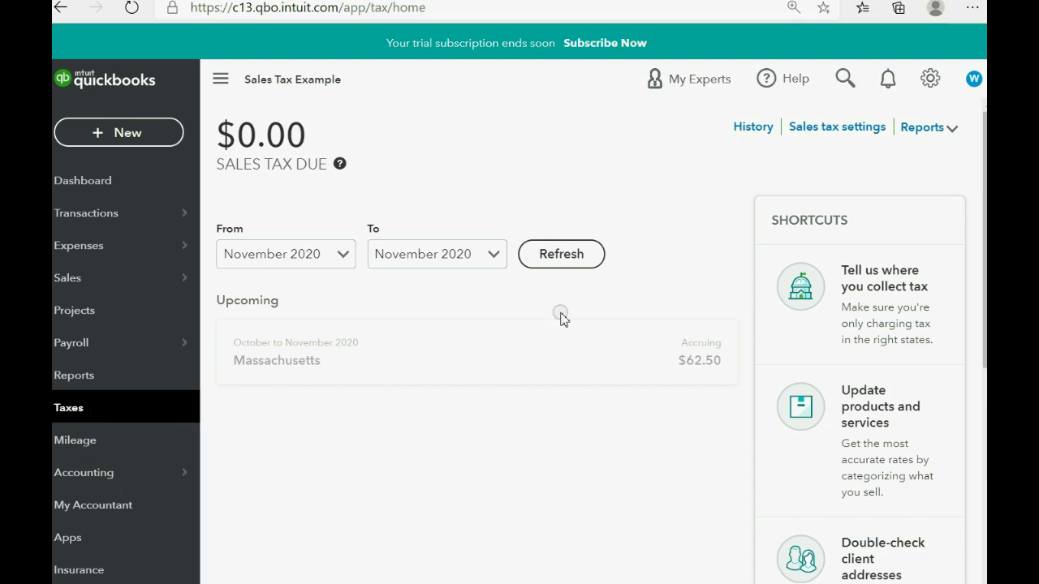
pyautogui.click(804, 130)
pyautogui.click(823, 130)
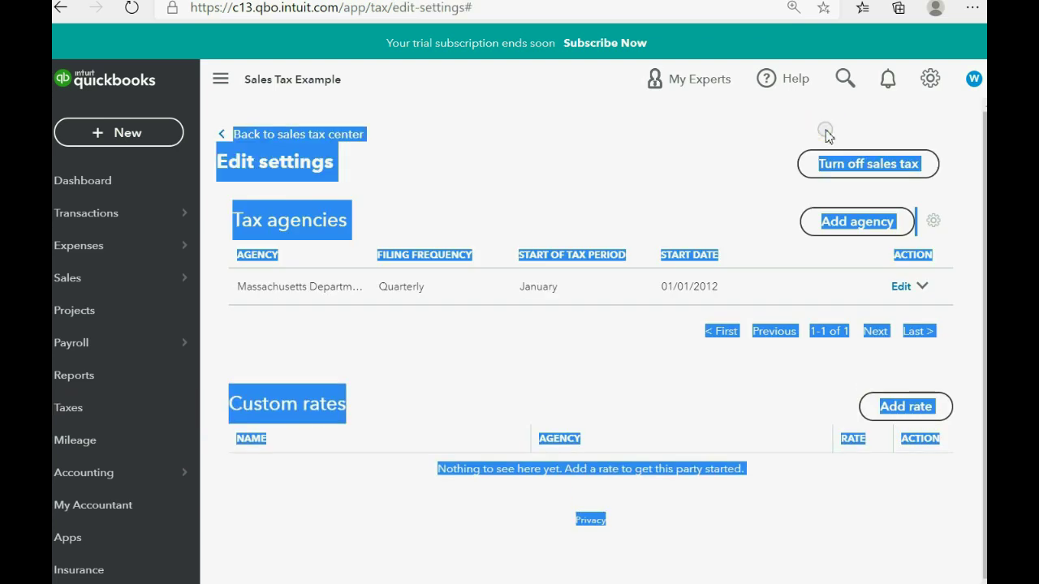
pyautogui.click(691, 151)
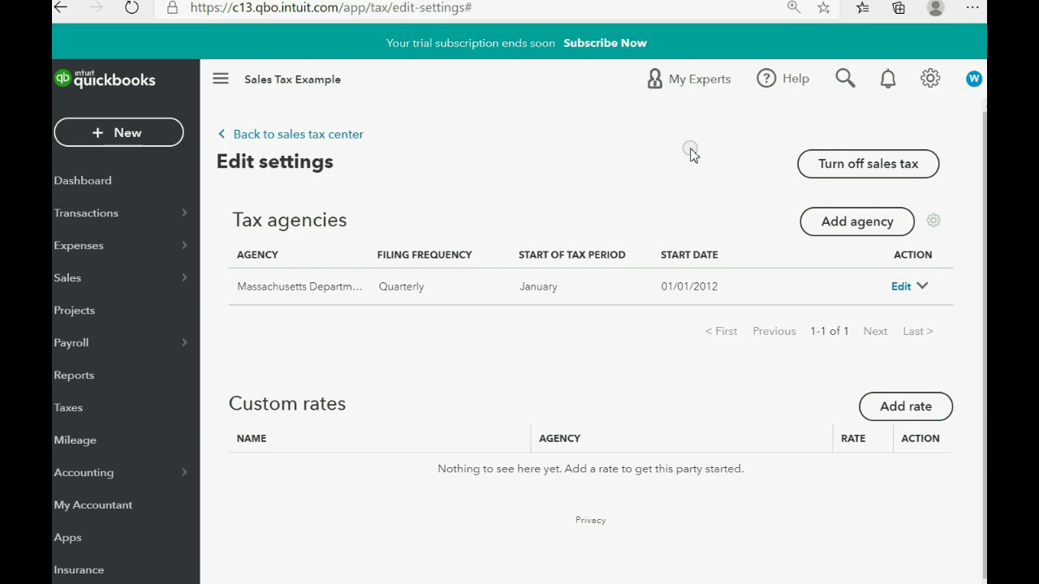
pyautogui.click(831, 230)
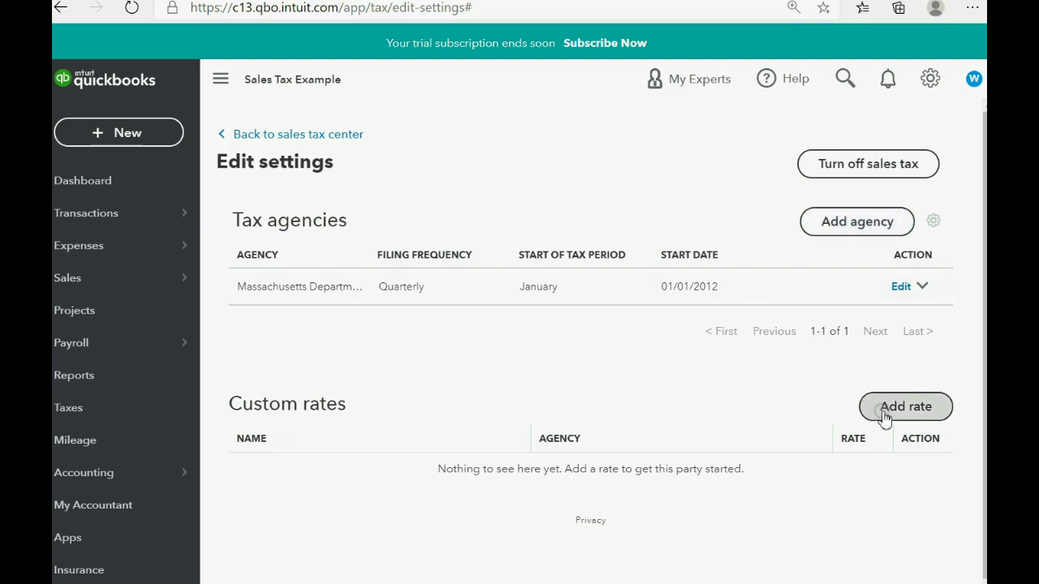
# Start a new tax agency and pick Maine from the agency list.
pyautogui.click(833, 231)
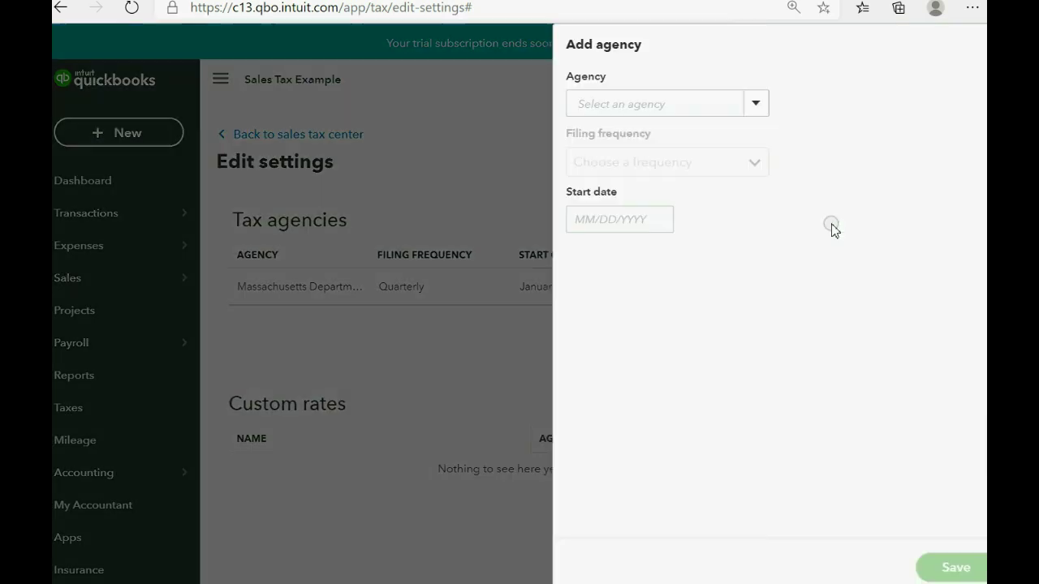
pyautogui.click(740, 109)
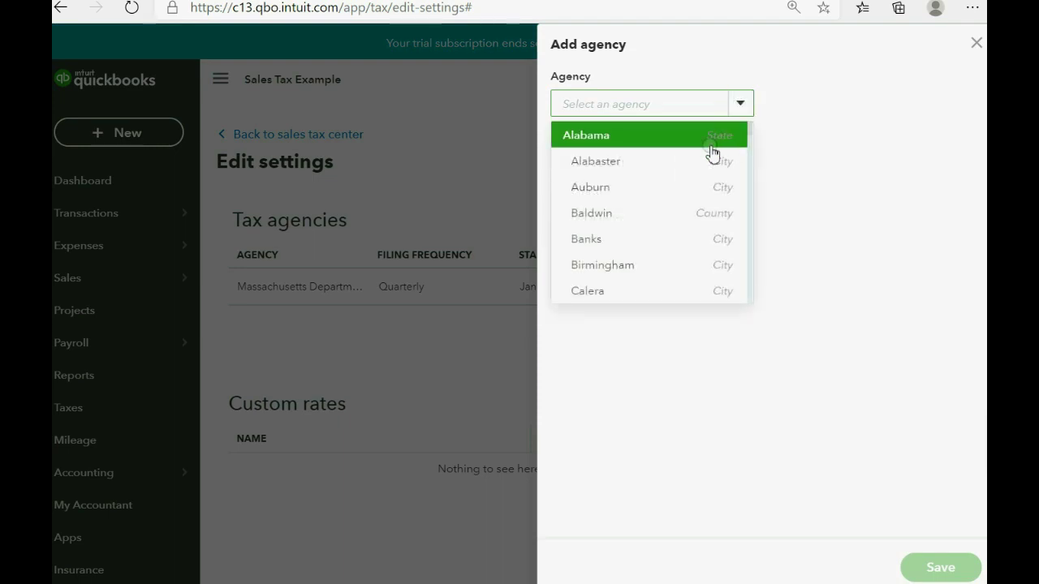
pyautogui.scroll(-3, 711, 154)
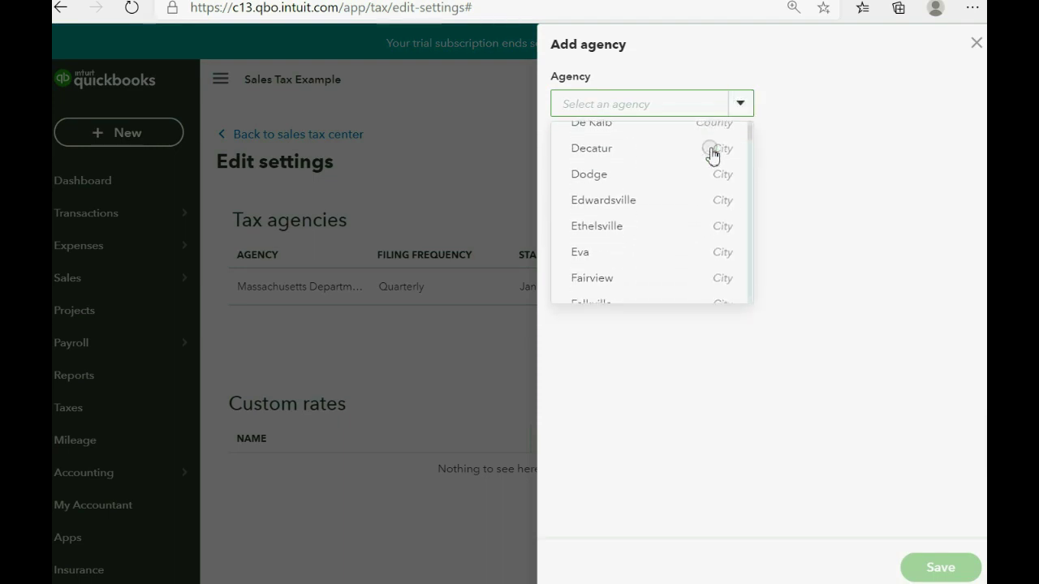
pyautogui.scroll(-20, 712, 154)
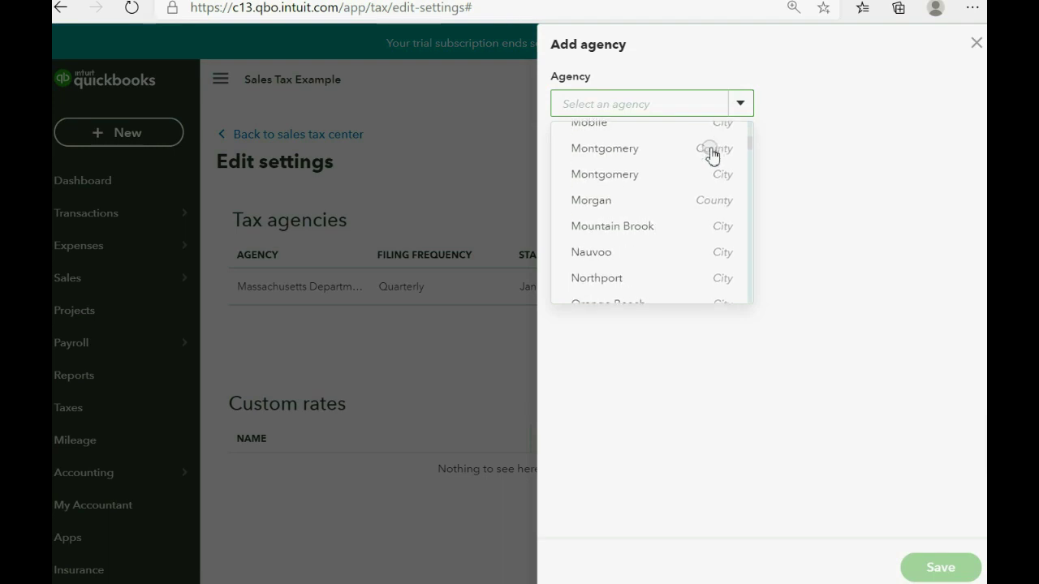
pyautogui.scroll(-15, 711, 154)
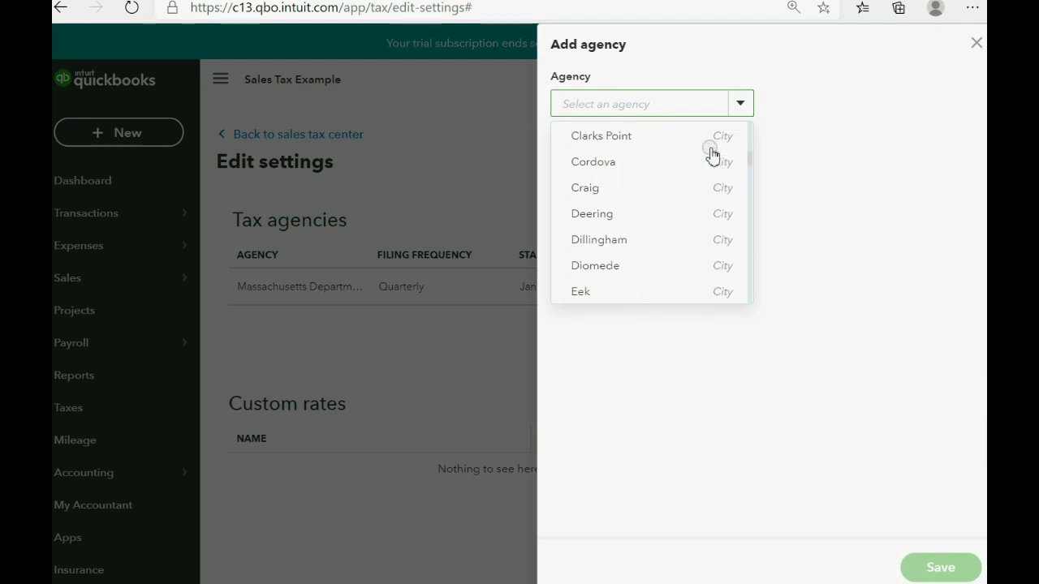
pyautogui.scroll(-15, 711, 154)
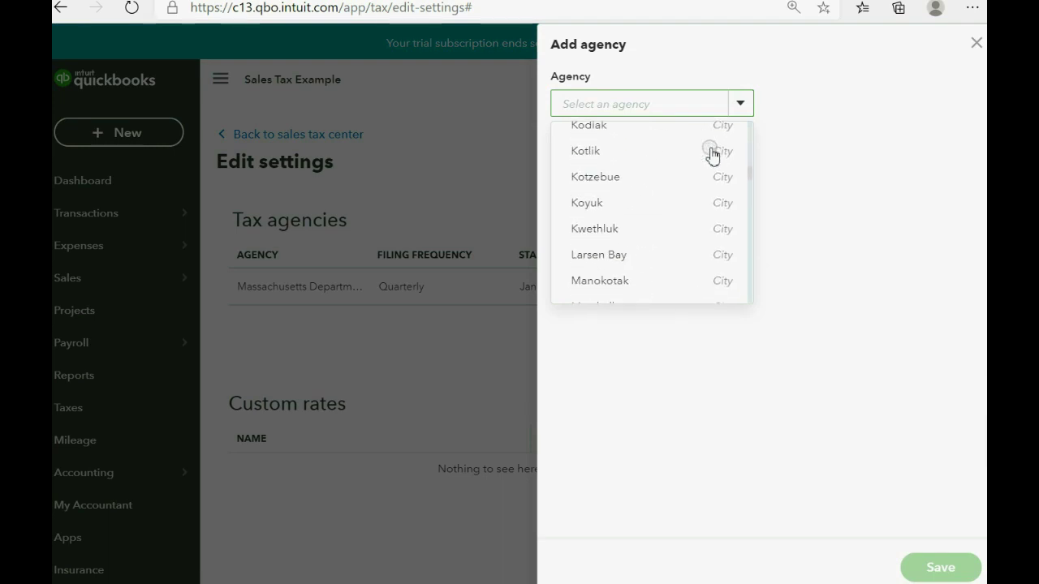
pyautogui.scroll(-10, 712, 154)
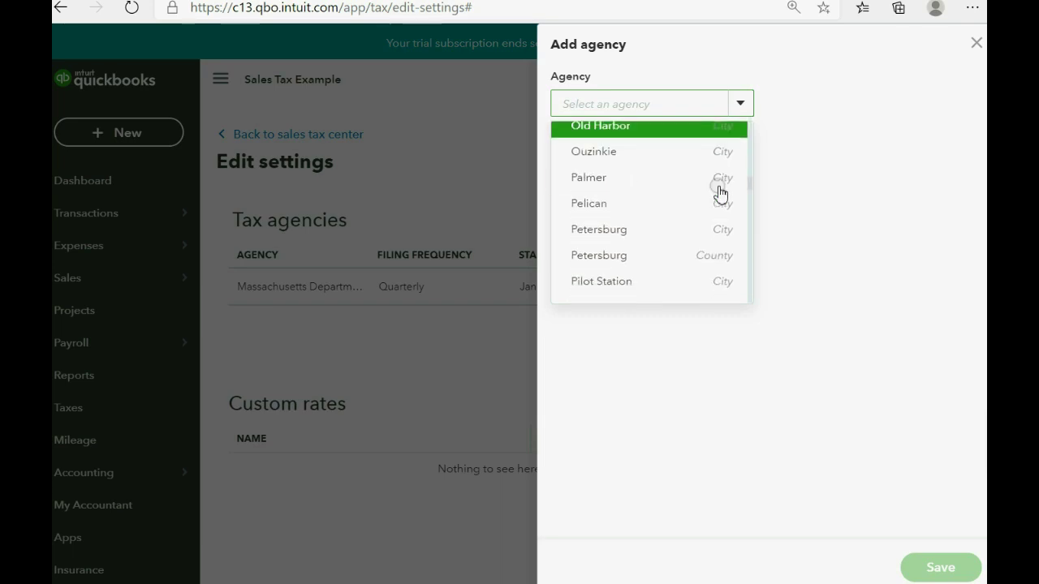
pyautogui.scroll(-8, 708, 218)
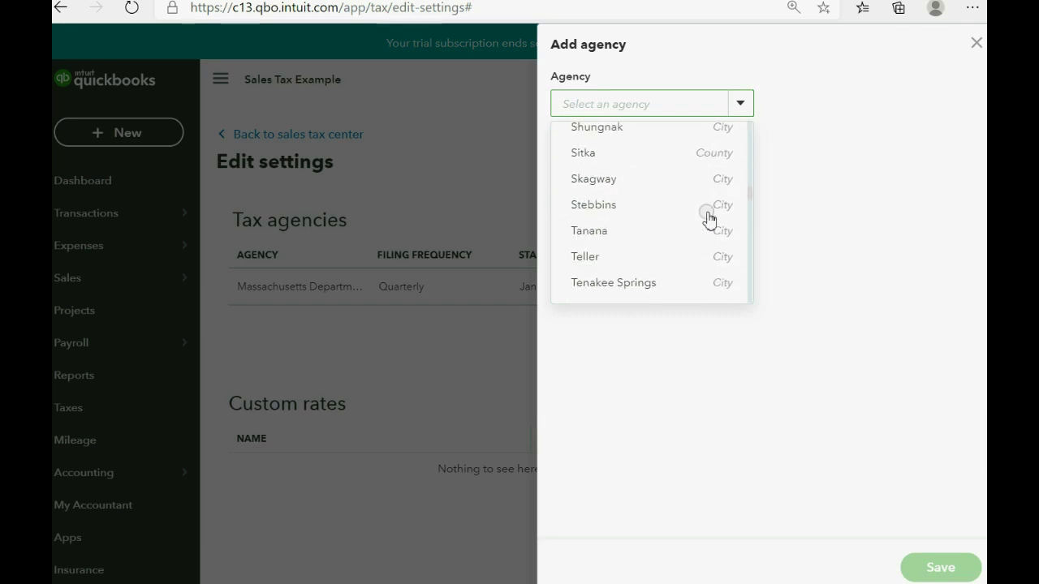
pyautogui.moveTo(748, 202); pyautogui.dragTo(744, 292)
pyautogui.scroll(1, 642, 223)
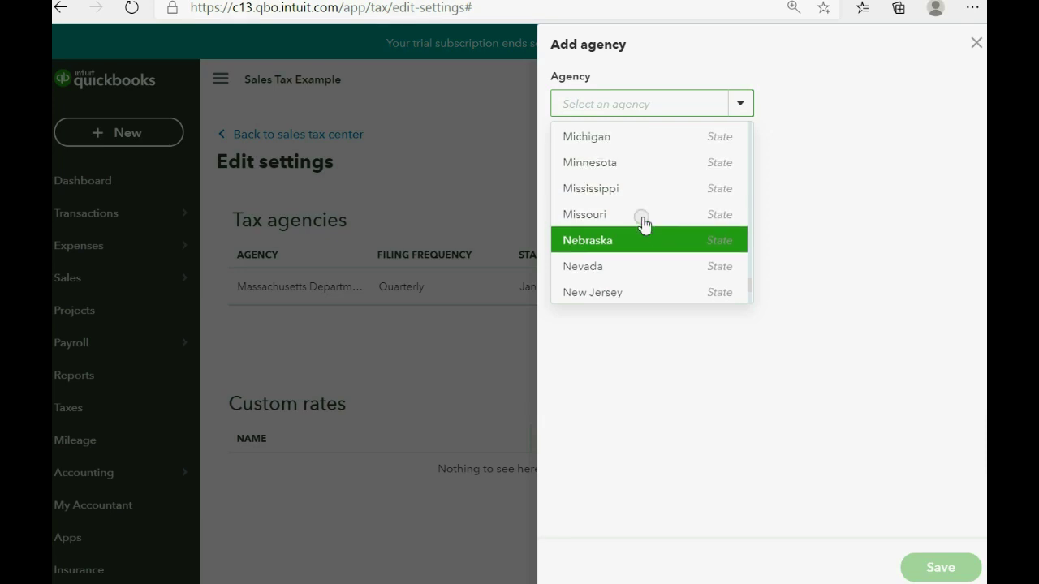
pyautogui.scroll(-1, 641, 223)
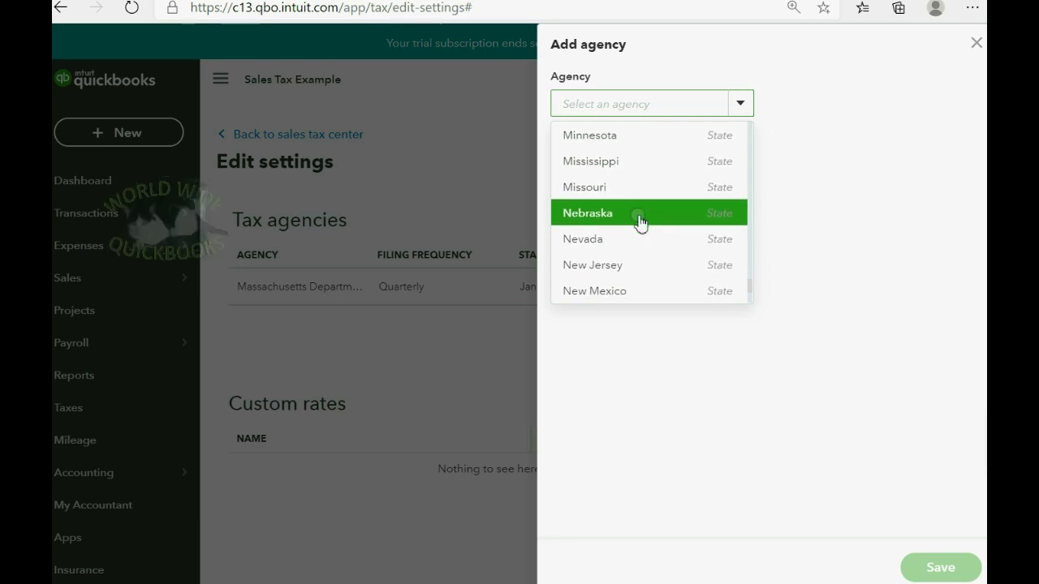
pyautogui.scroll(4, 640, 222)
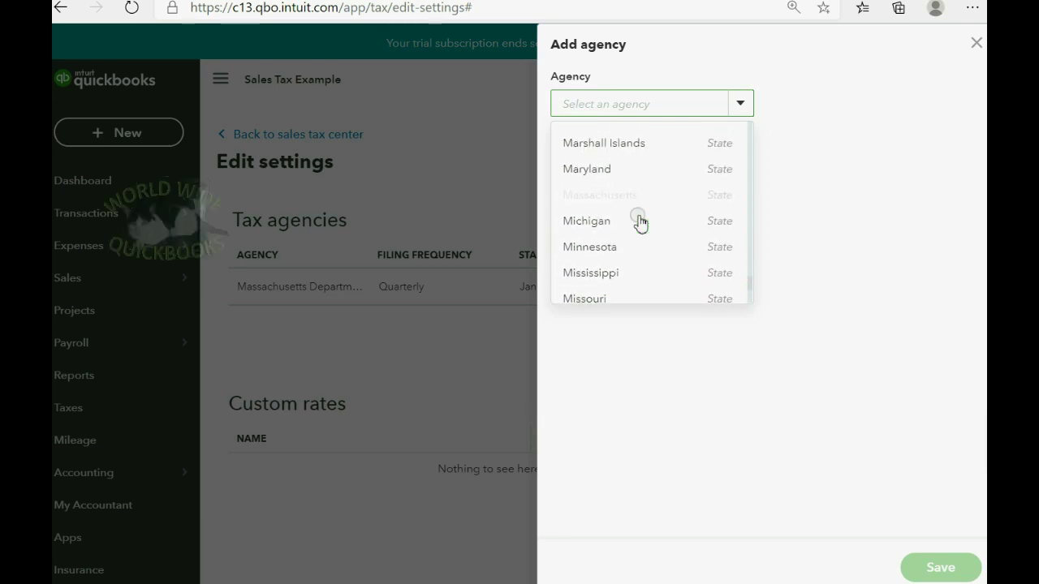
pyautogui.scroll(2, 639, 221)
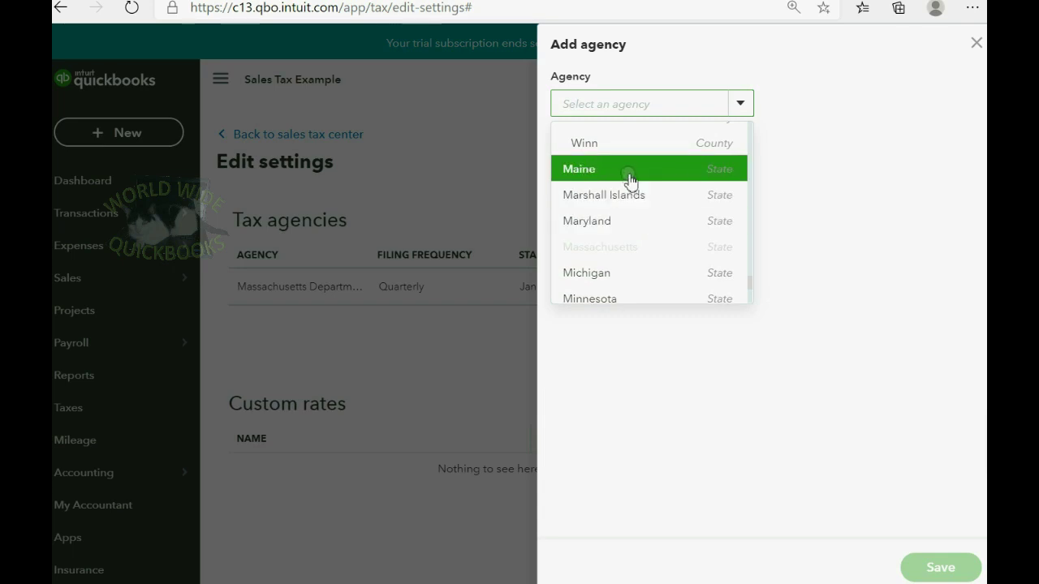
pyautogui.click(630, 172)
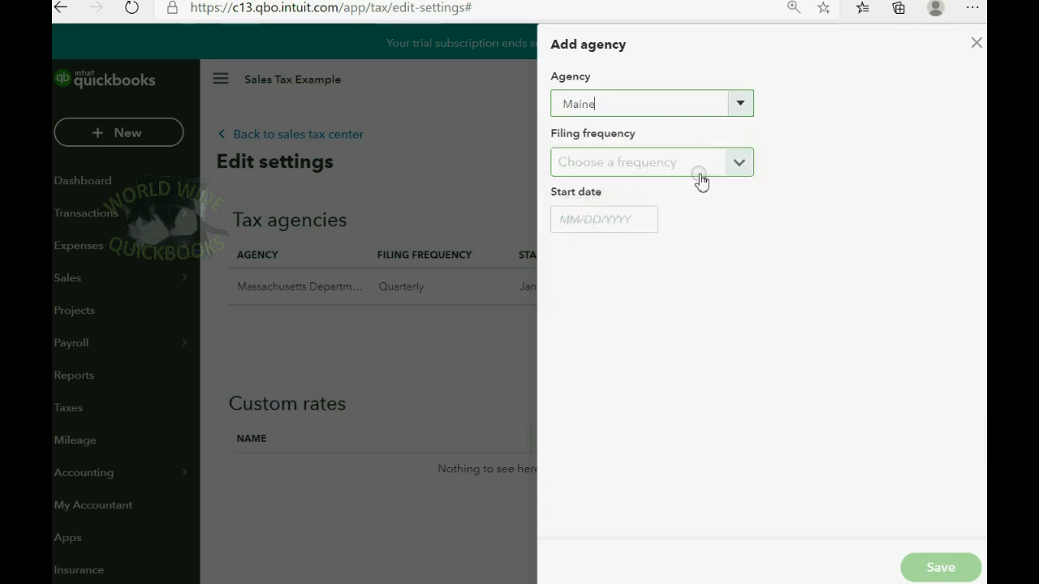
# Save Maine with Monthly filing frequency and a 10/01/2020 start date.
pyautogui.click(737, 166)
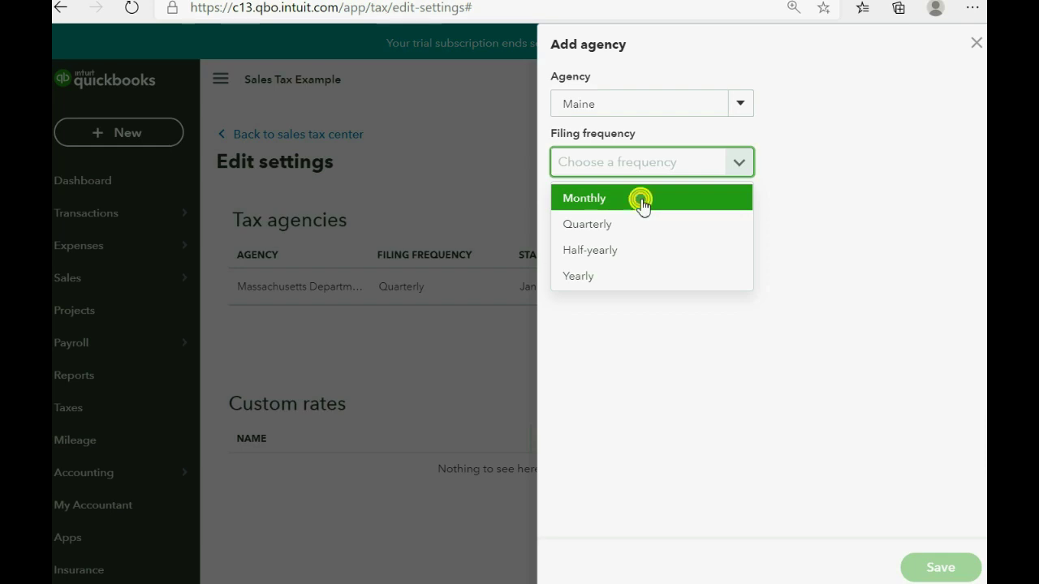
pyautogui.click(641, 200)
pyautogui.click(641, 260)
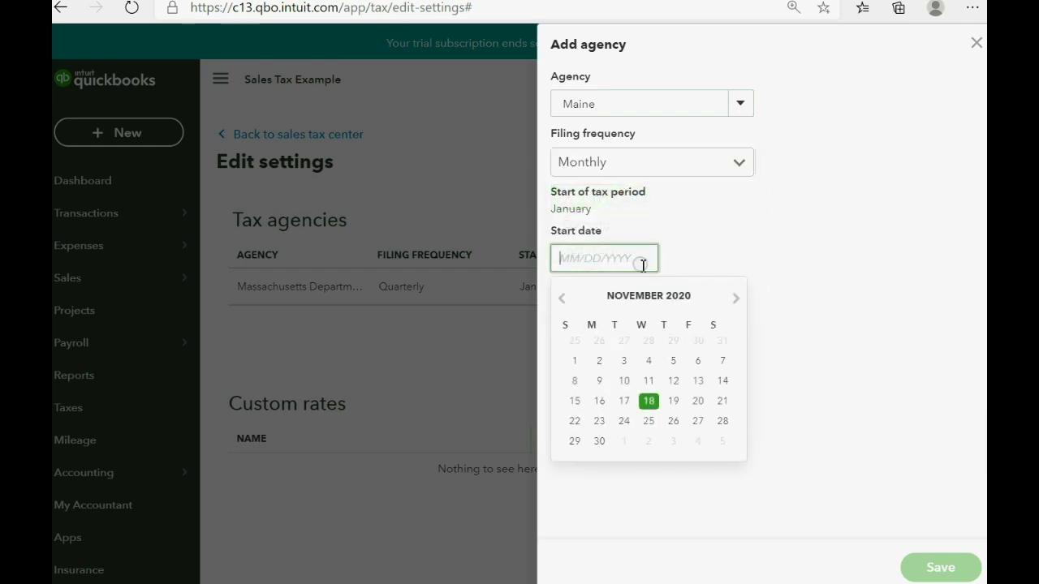
pyautogui.click(561, 298)
pyautogui.click(674, 342)
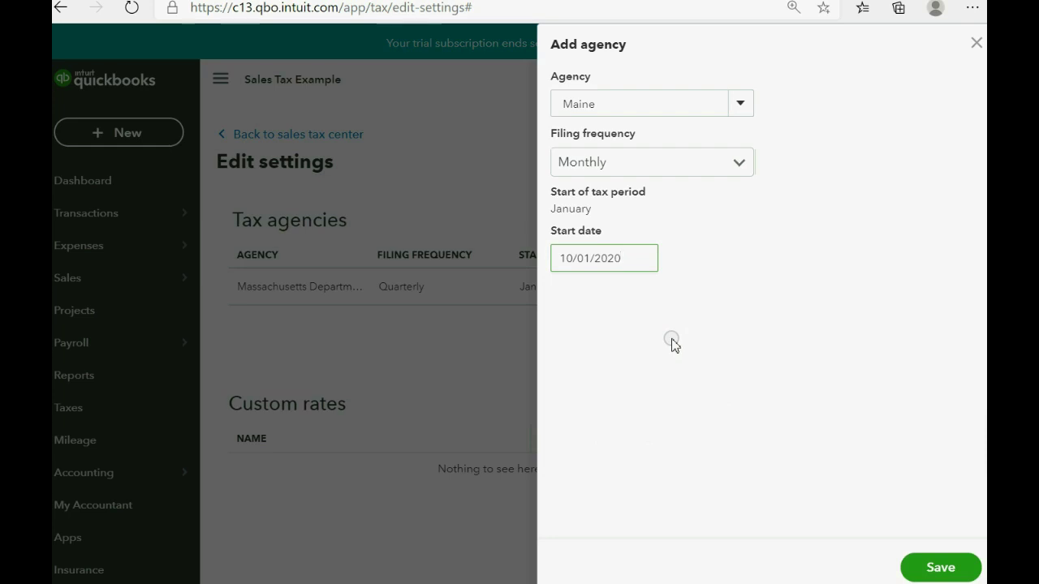
pyautogui.click(938, 568)
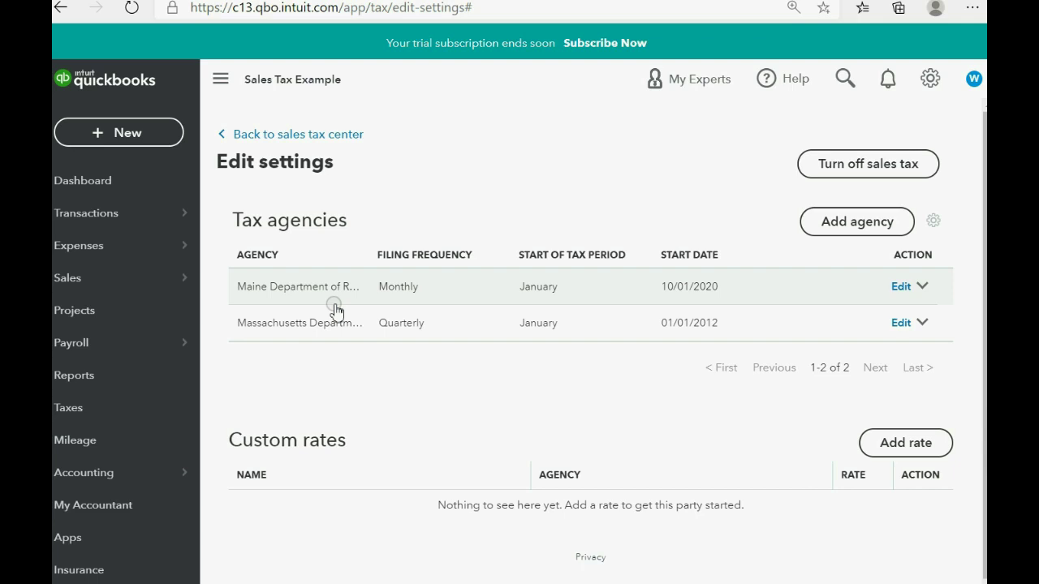
# Create custom rate MAIN'S SALES TAX RATE at 5.5% for Maine Department of Revenue and save it.
pyautogui.click(876, 442)
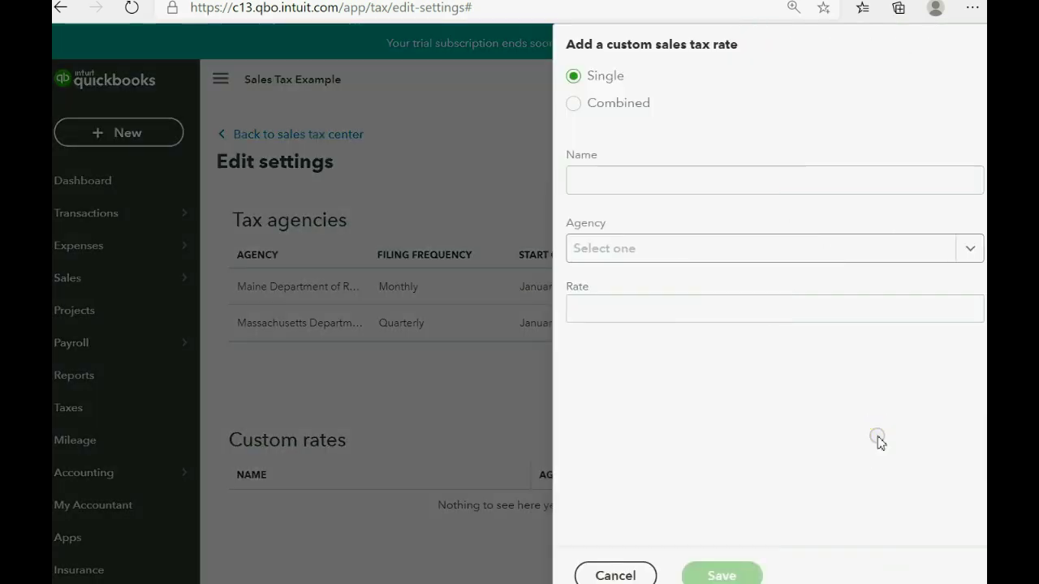
pyautogui.click(748, 179)
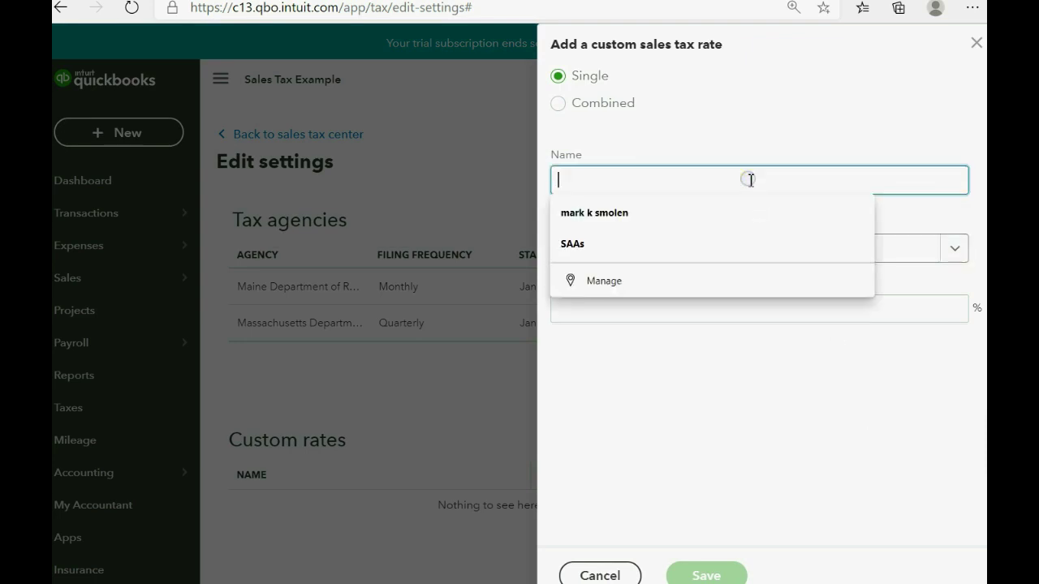
pyautogui.write("MAIN'SW")
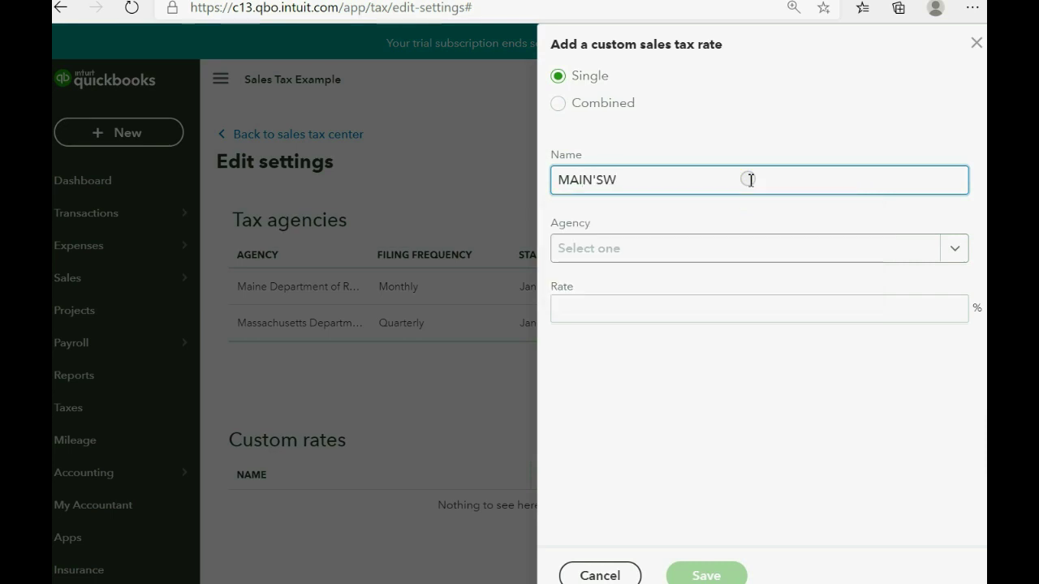
pyautogui.press('BackSpace')
pyautogui.write('SALES')
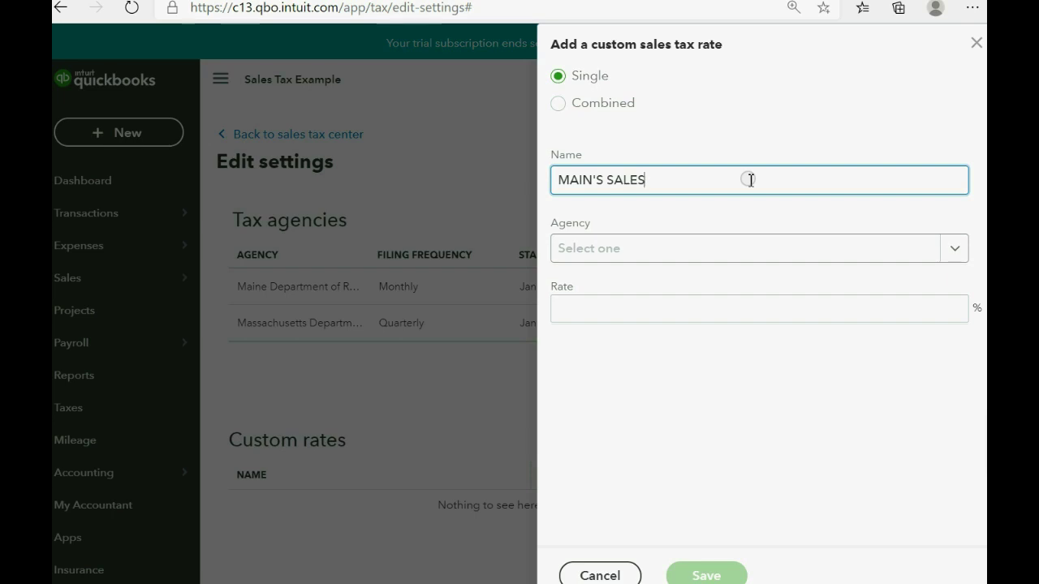
pyautogui.write(' TAX RATE')
pyautogui.click(951, 249)
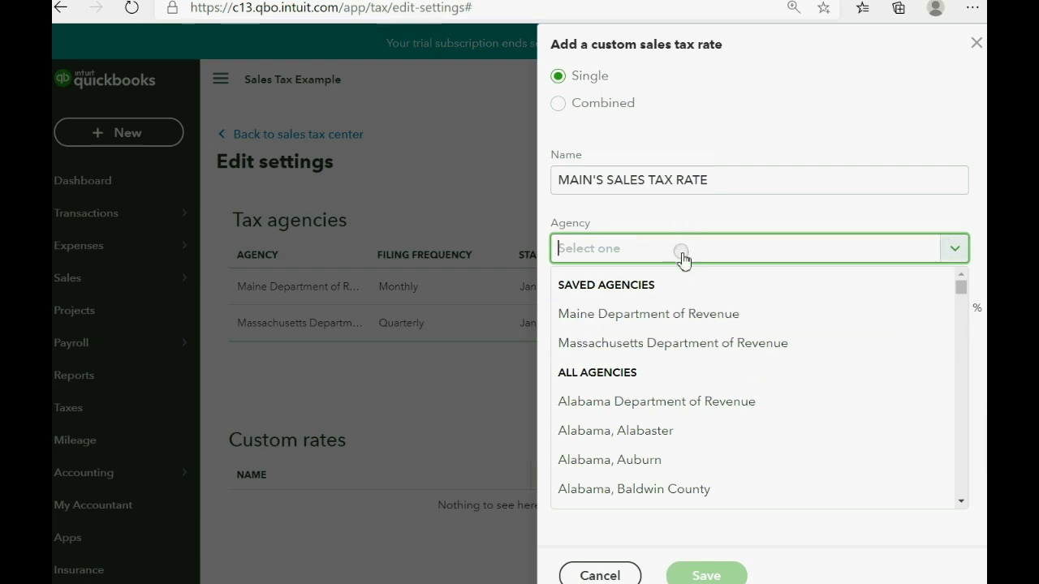
pyautogui.click(677, 323)
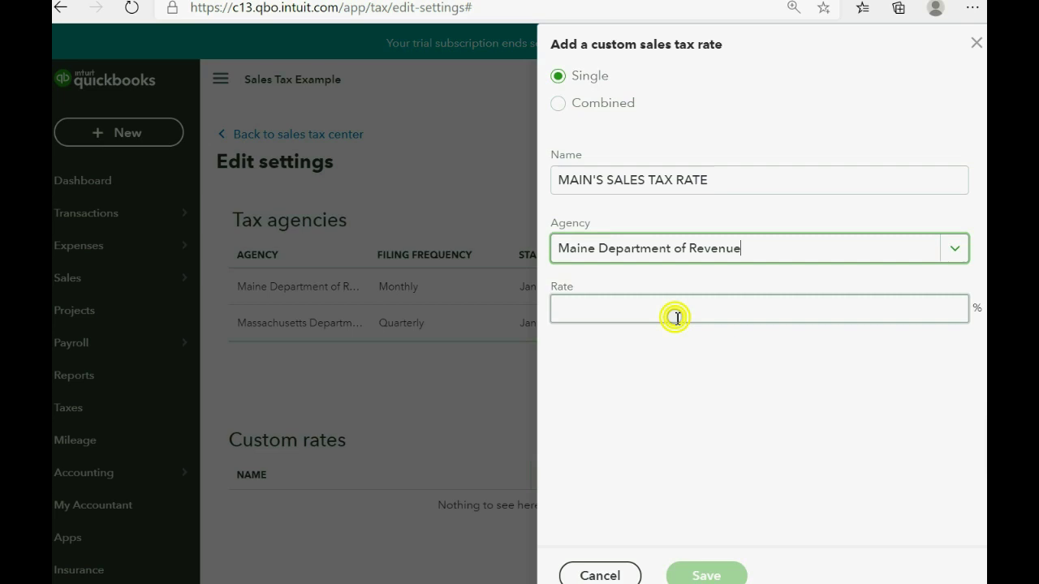
pyautogui.click(677, 317)
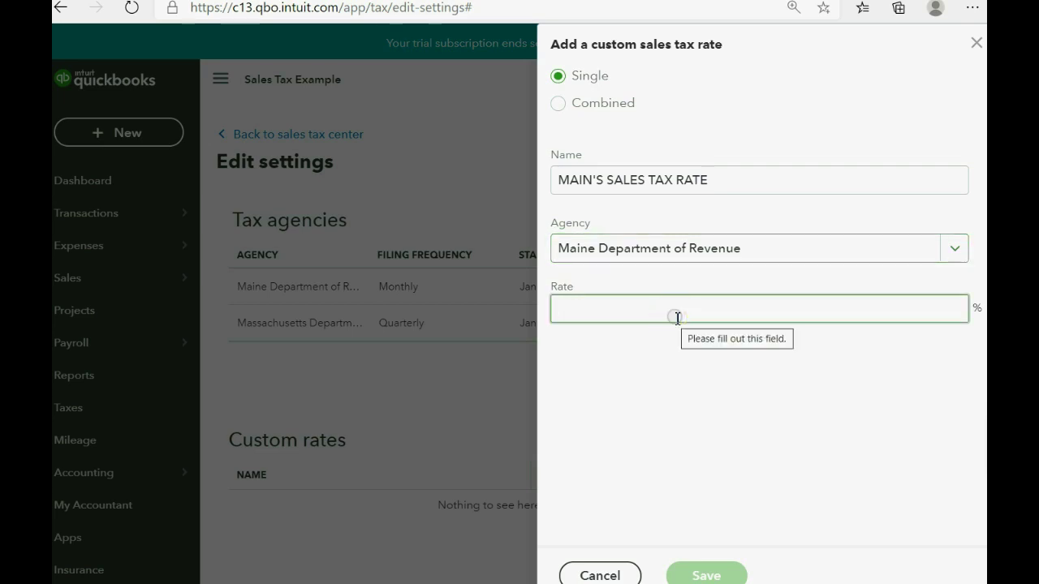
pyautogui.write('5.5')
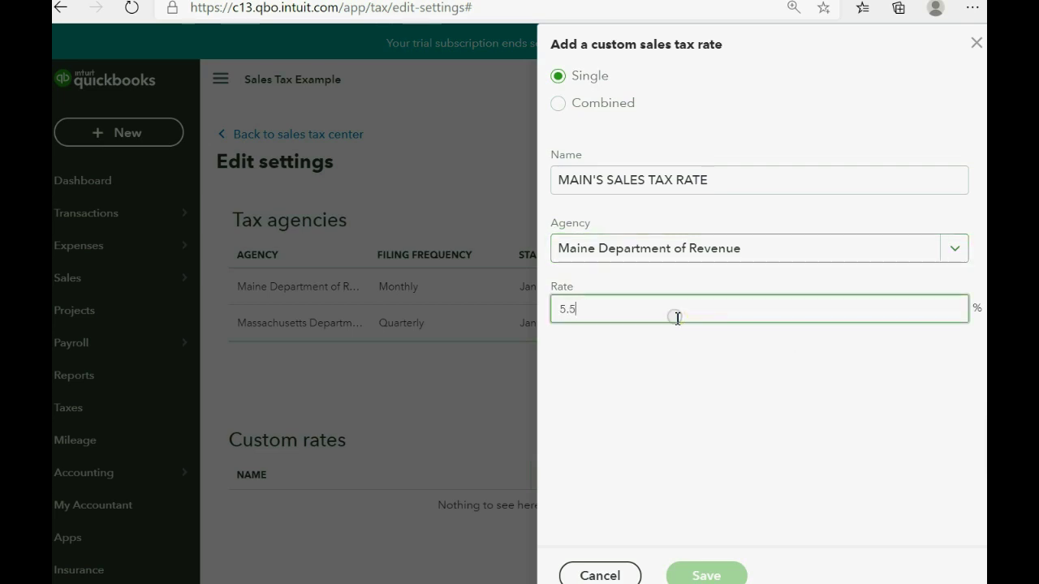
pyautogui.press('Tab')
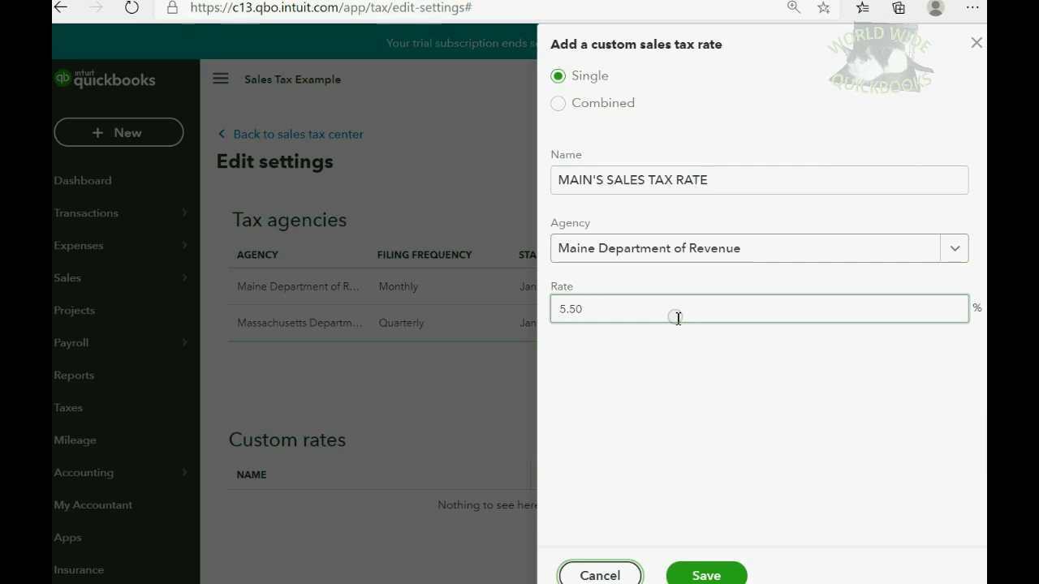
pyautogui.click(706, 576)
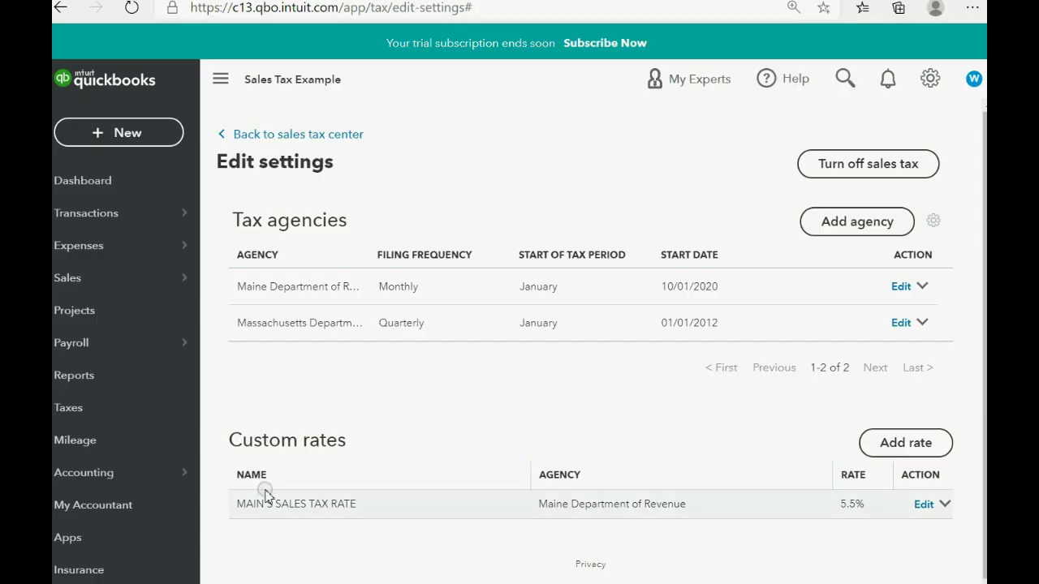
# Open the + New menu for creating records.
pyautogui.click(106, 134)
# Start invoice #1005 and create a new customer by typing the customer's name and saving it.
pyautogui.click(96, 230)
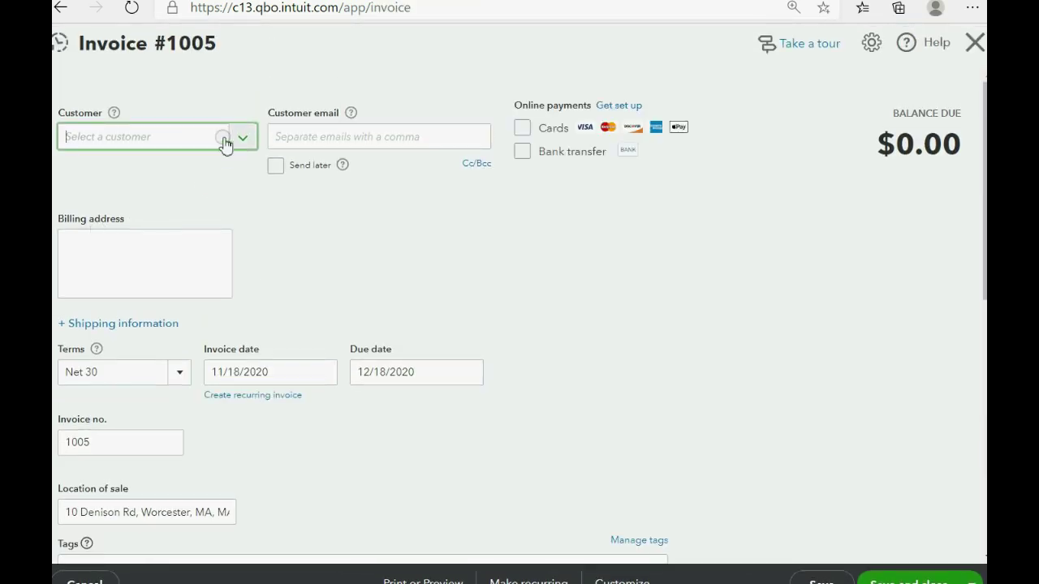
pyautogui.click(244, 142)
pyautogui.click(153, 172)
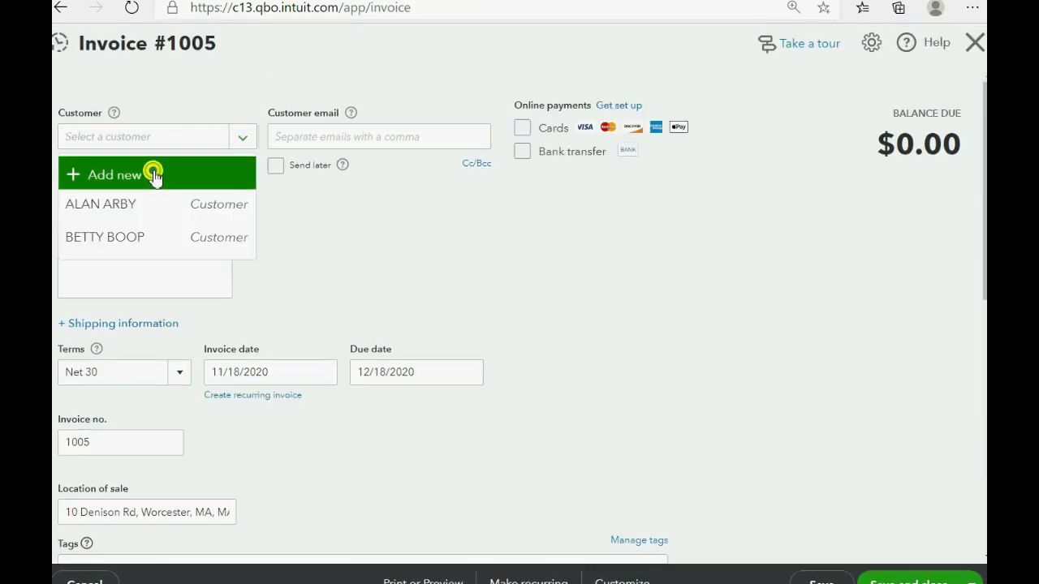
pyautogui.write('M')
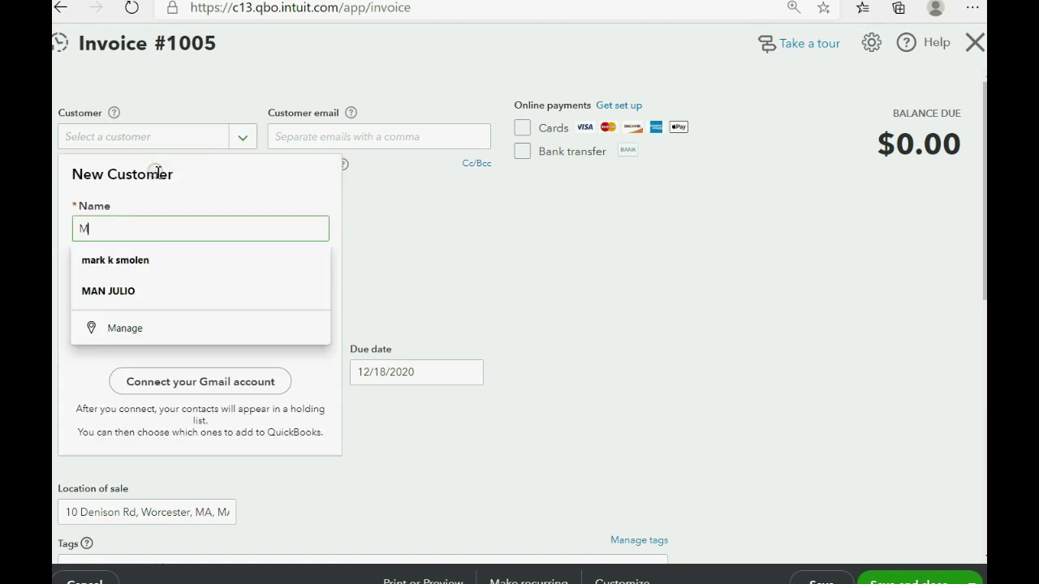
pyautogui.write('ARY ')
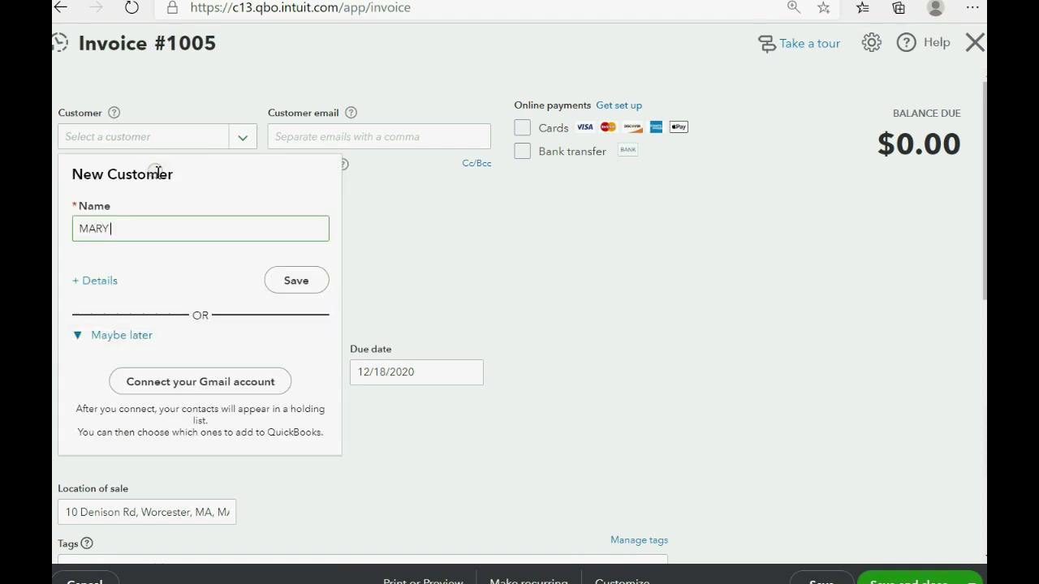
pyautogui.write('FROM MAIN')
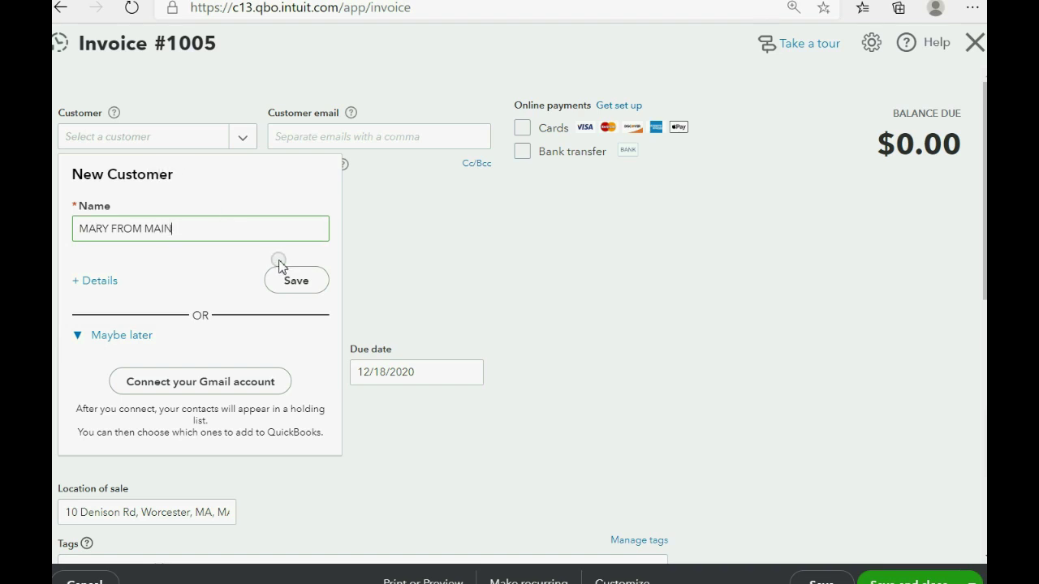
pyautogui.click(292, 280)
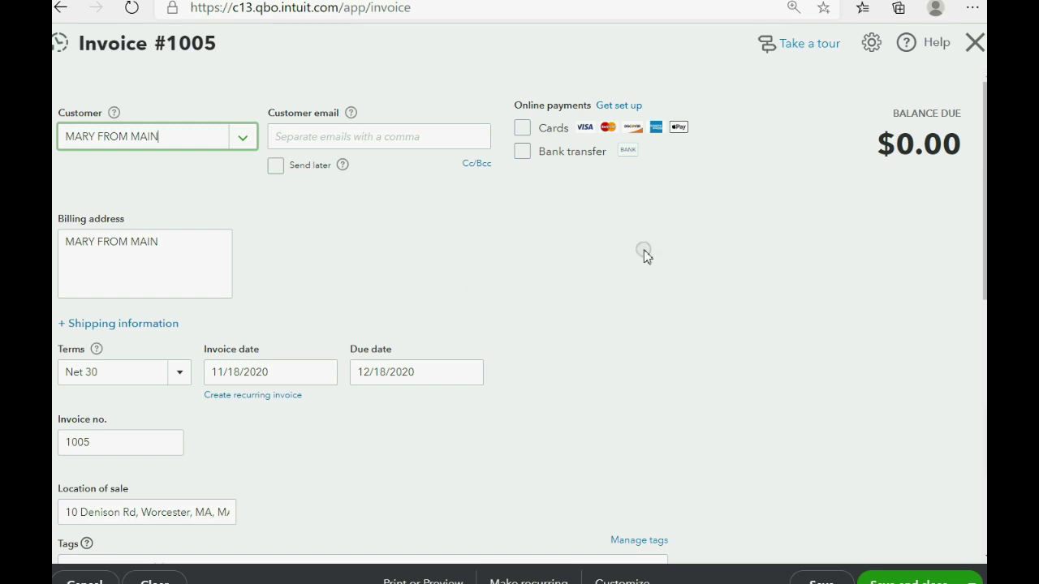
# Add a taxable BANANAS line with quantity 4 at 1,000 each.
pyautogui.scroll(-4, 644, 254)
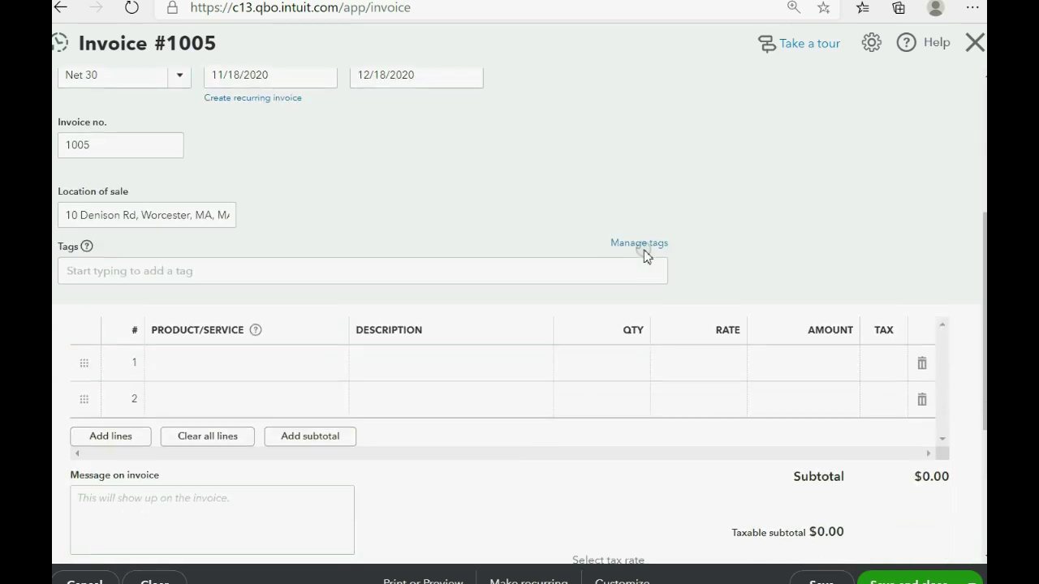
pyautogui.click(211, 365)
pyautogui.click(330, 365)
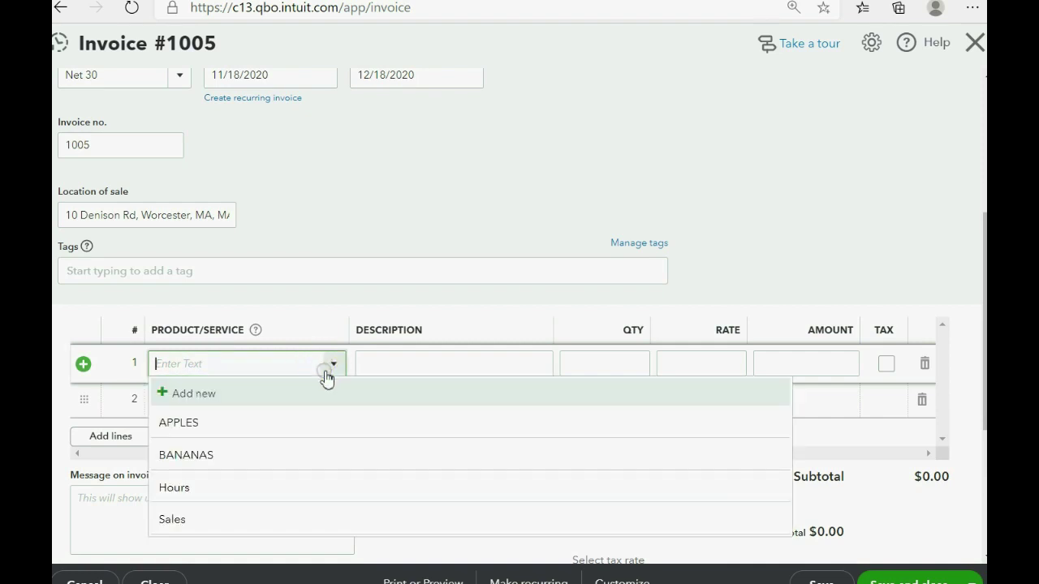
pyautogui.click(297, 452)
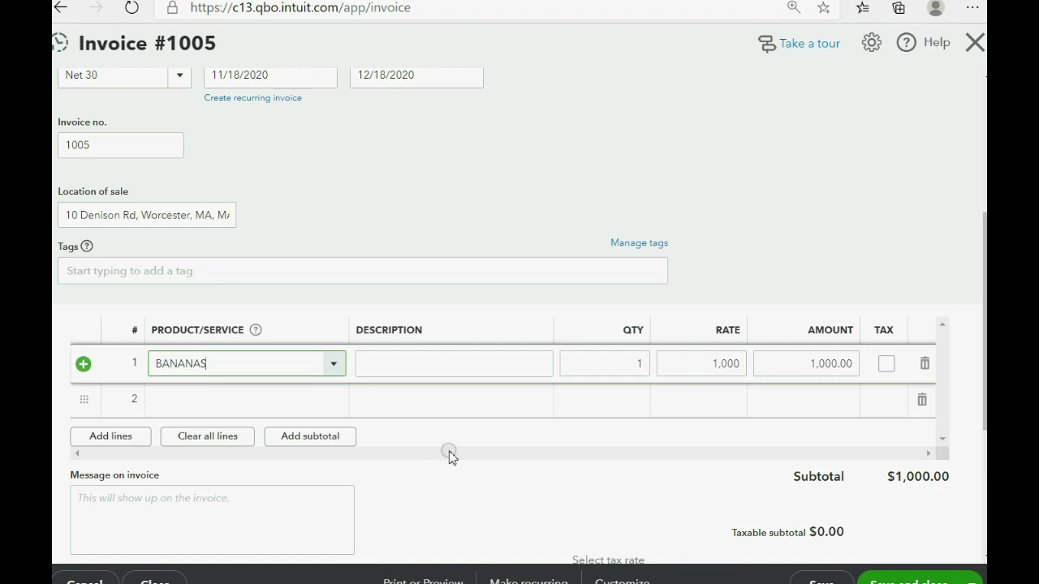
pyautogui.click(603, 370)
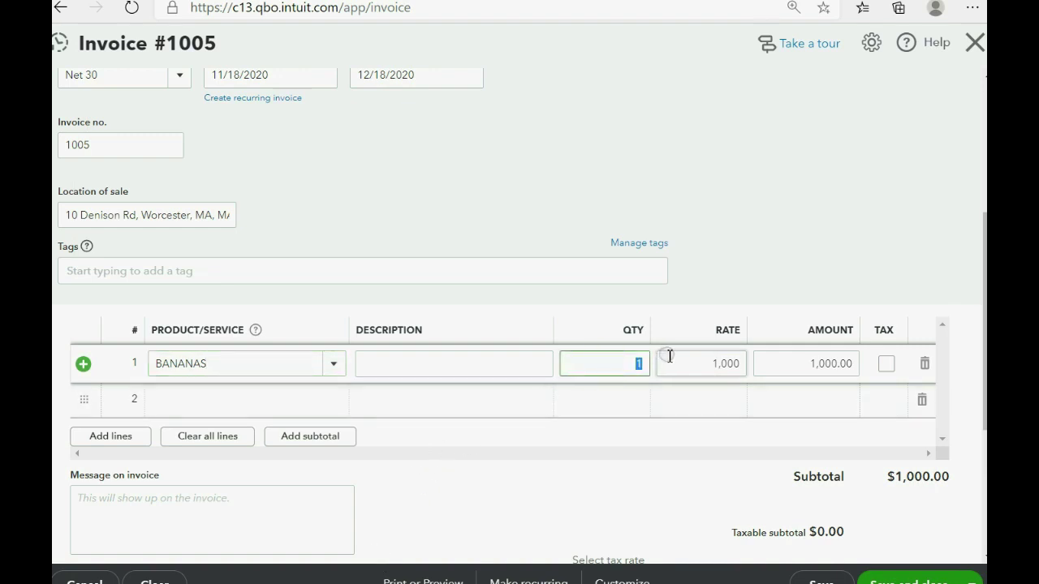
pyautogui.write('4')
pyautogui.press('Tab')
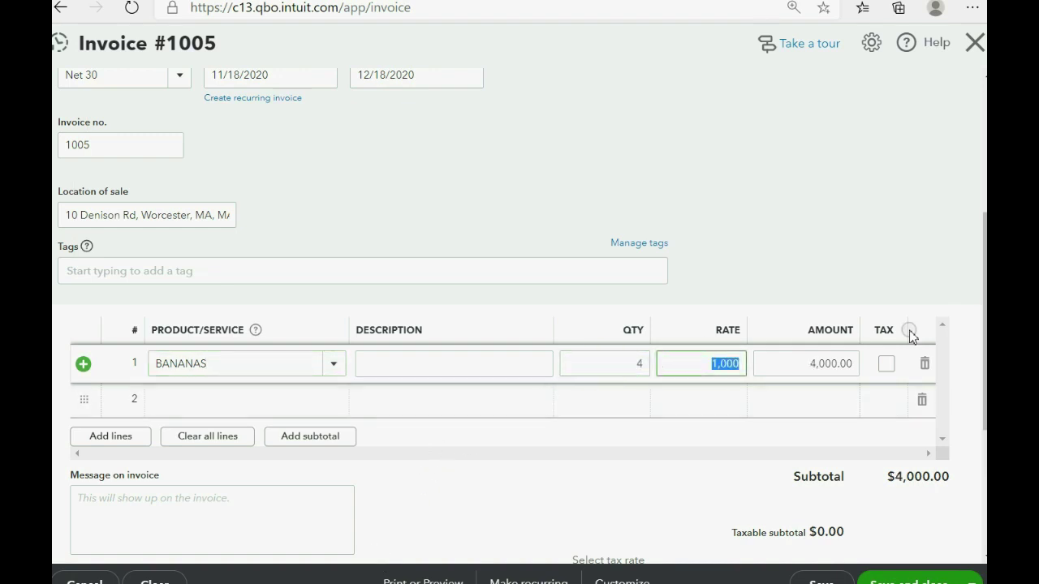
pyautogui.click(886, 365)
pyautogui.scroll(-3, 887, 370)
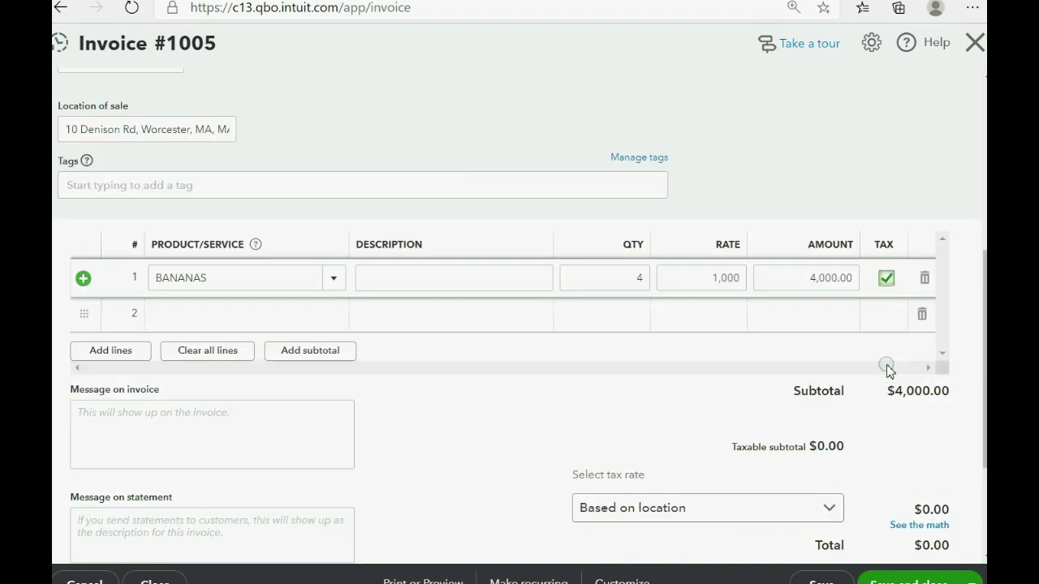
# Apply MAIN'S SALES TAX RATE (5.50%) to the invoice for $220.00 tax.
pyautogui.click(829, 372)
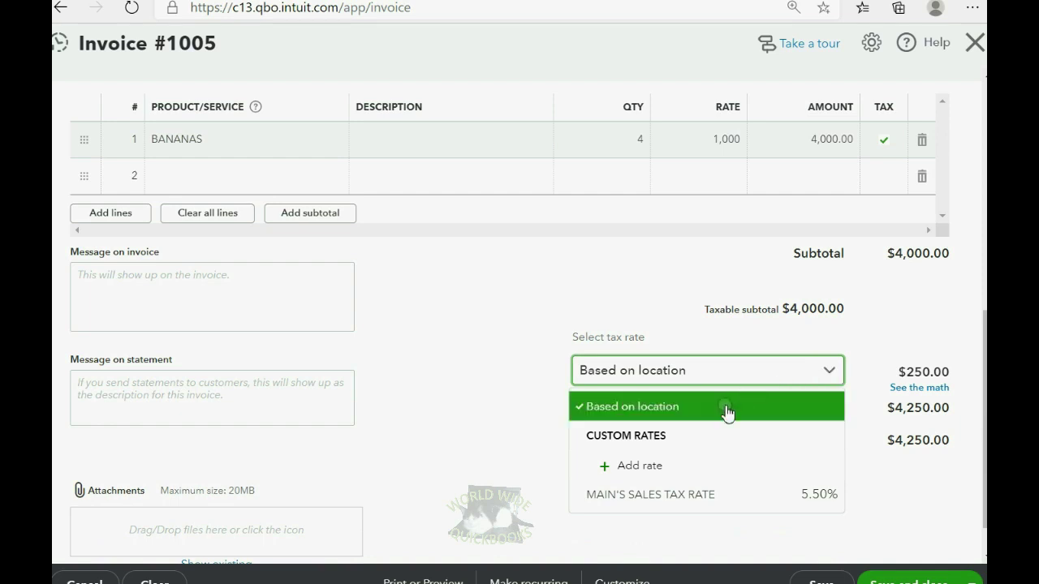
pyautogui.click(725, 494)
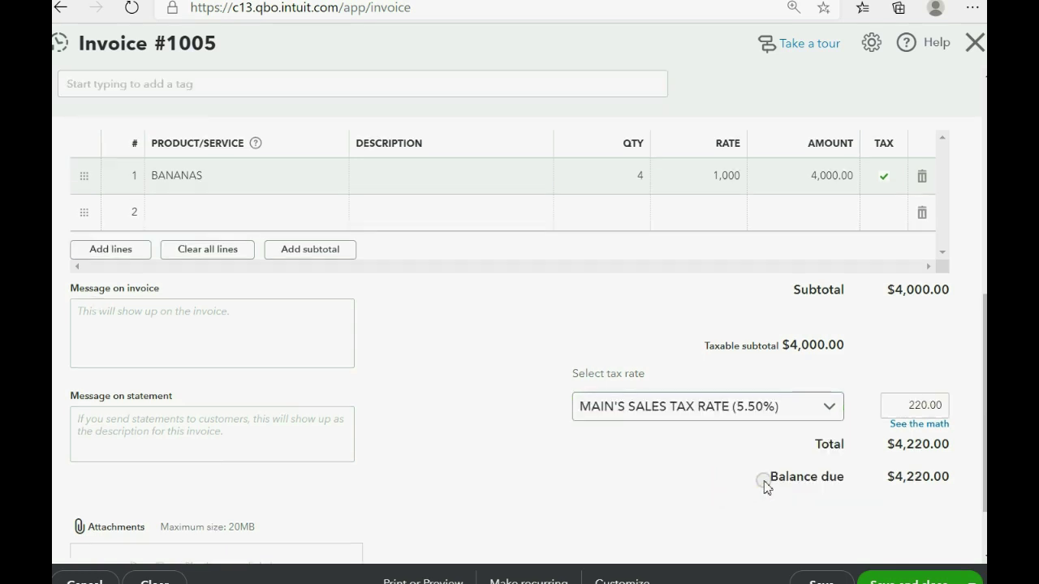
pyautogui.click(912, 425)
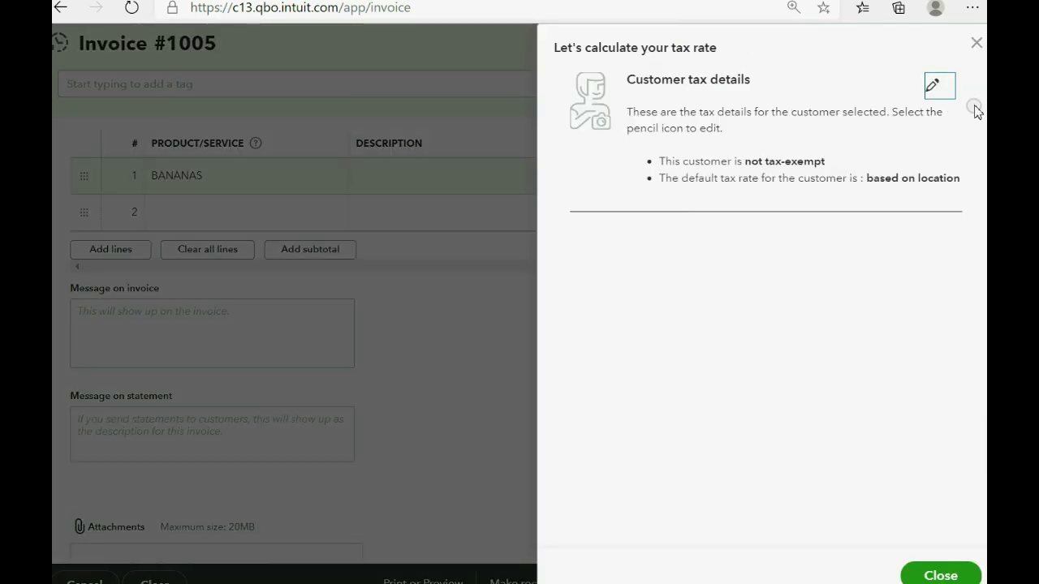
pyautogui.click(976, 43)
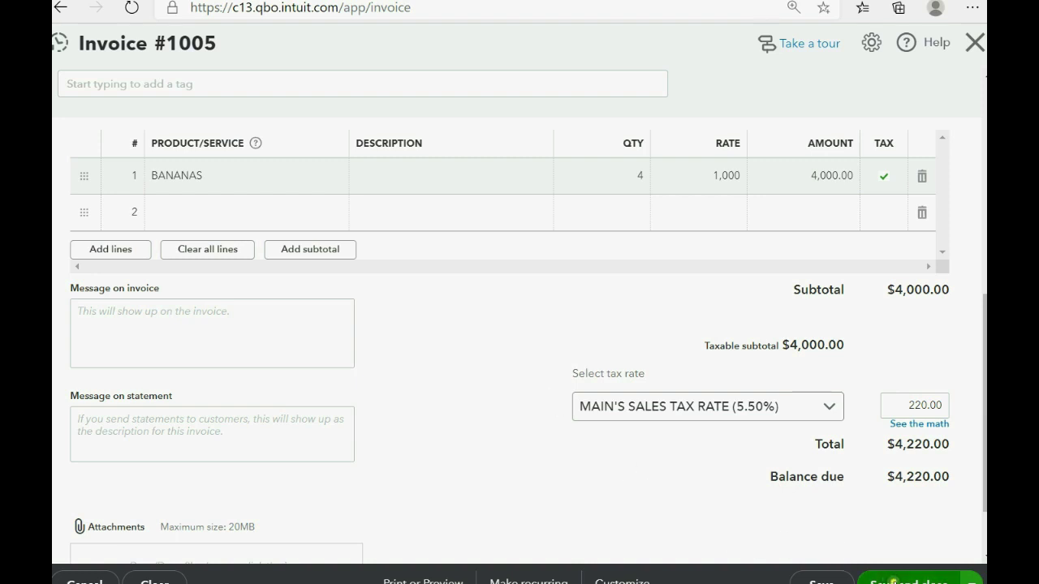
# Save invoice 1005 and check Maine's $220.00 accruing for November 2020 in the sales tax center.
pyautogui.click(893, 579)
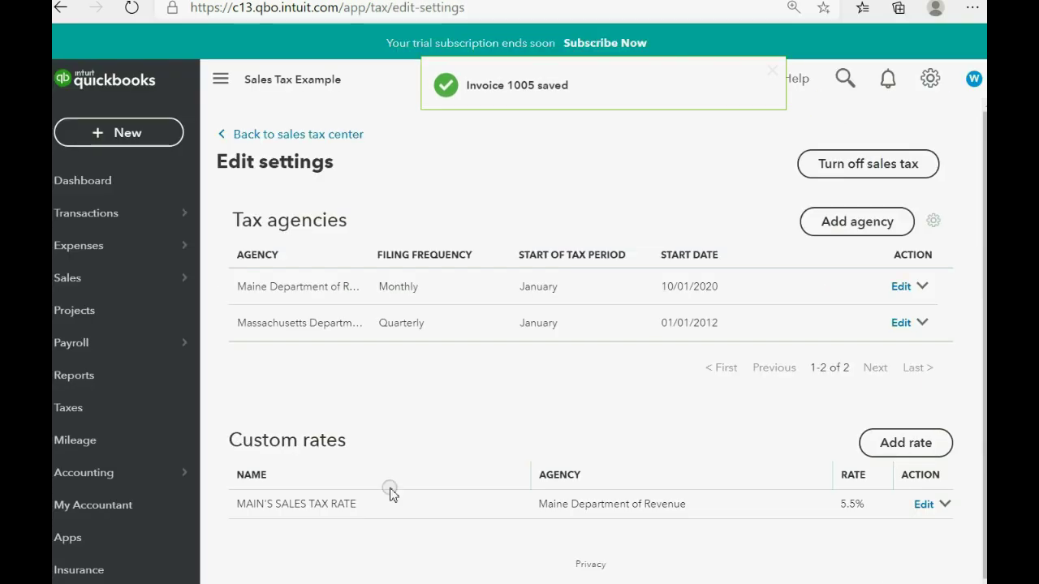
pyautogui.click(75, 412)
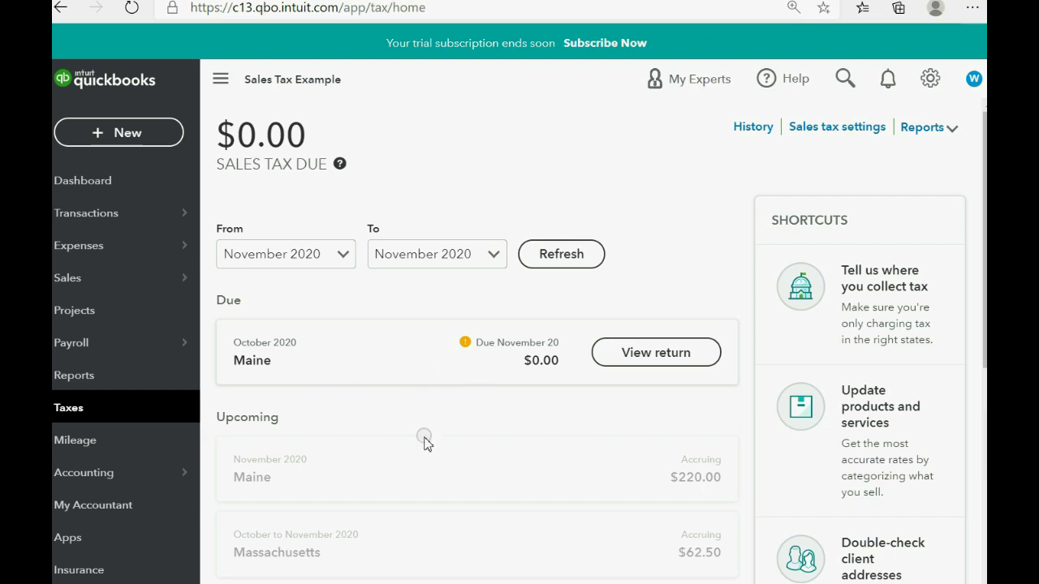
pyautogui.moveTo(217, 418); pyautogui.dragTo(275, 418)
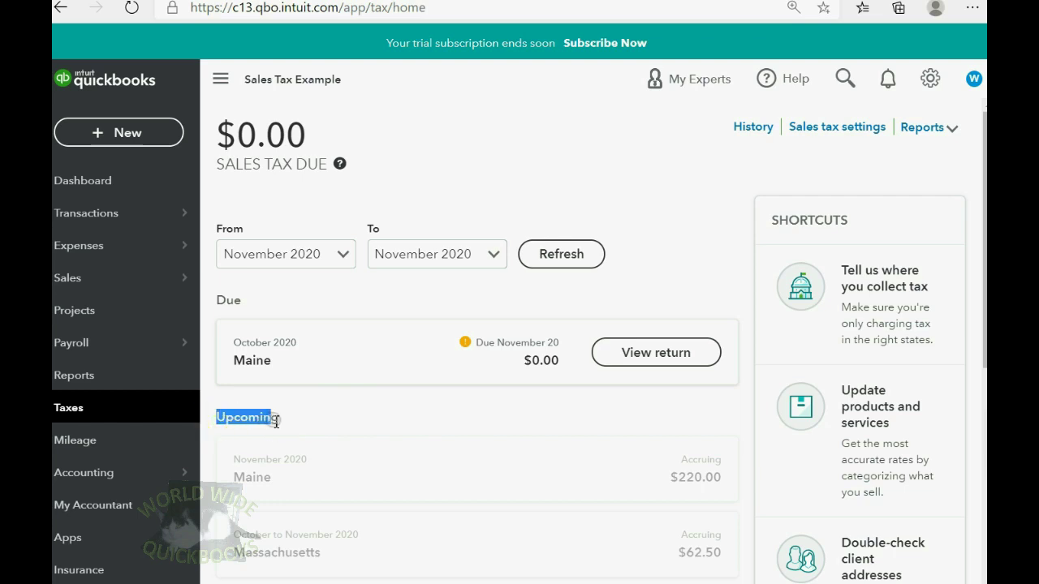
pyautogui.click(673, 484)
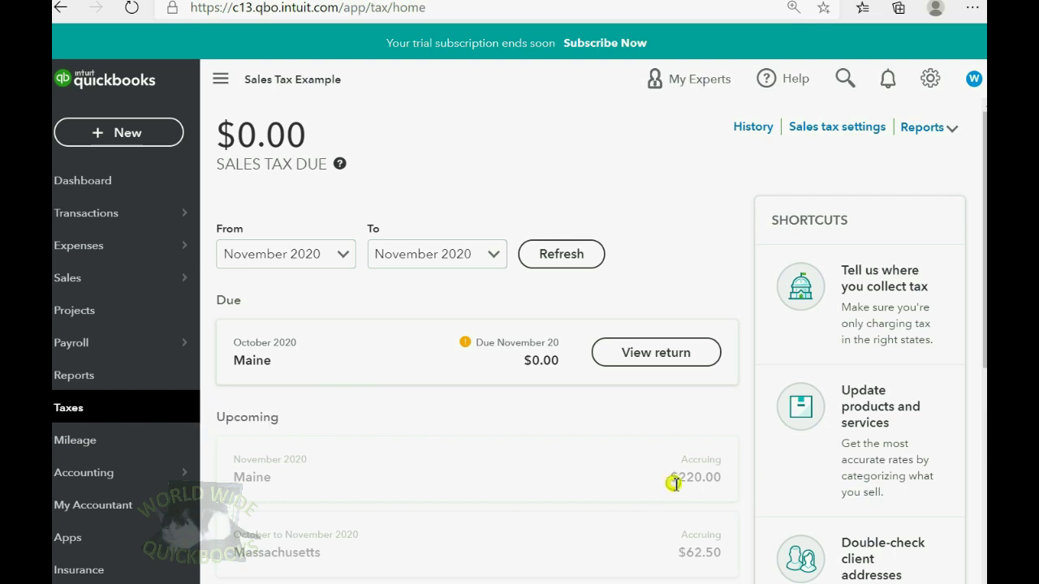
pyautogui.click(686, 459)
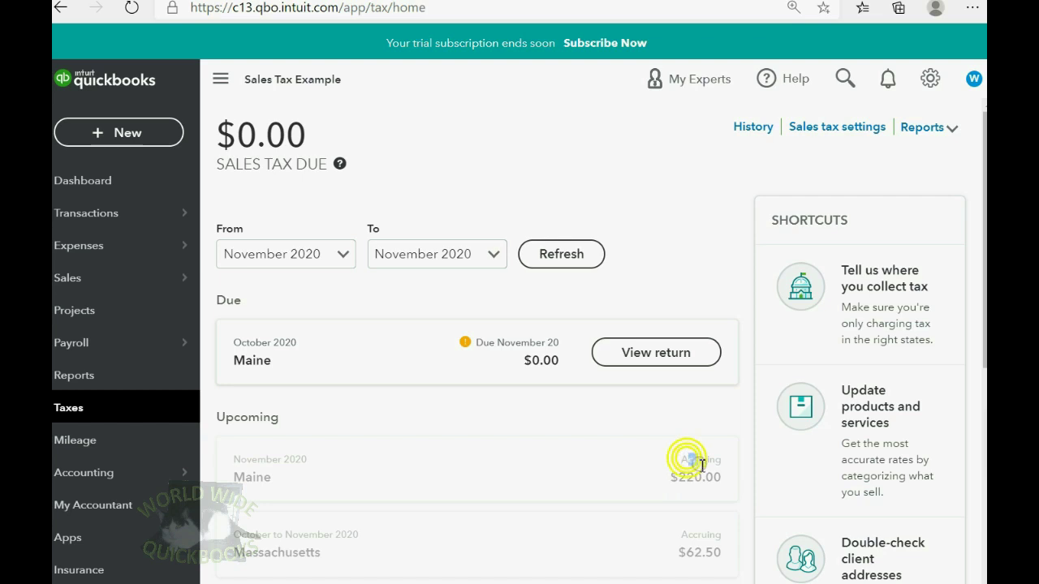
pyautogui.click(599, 467)
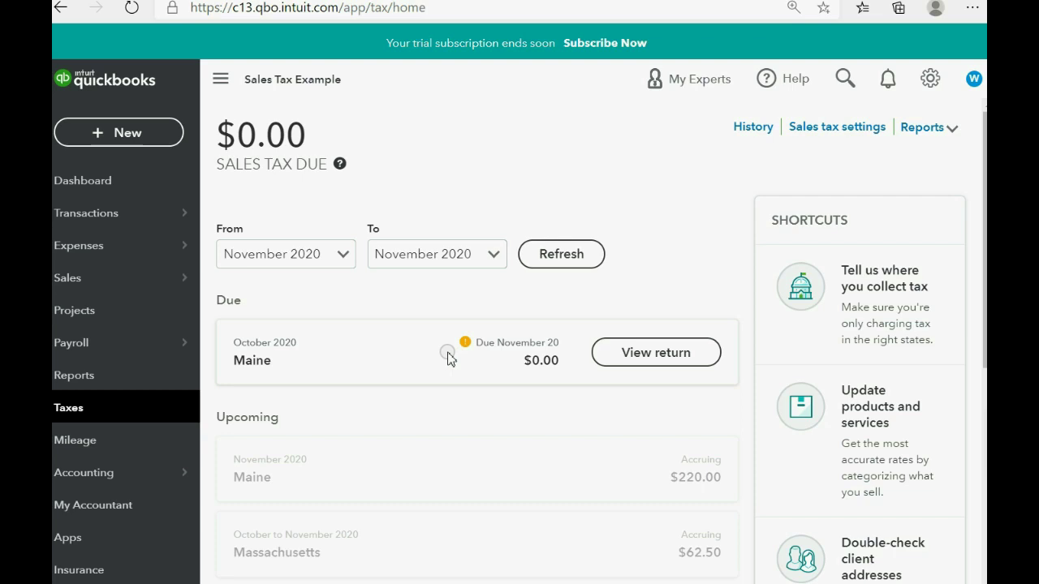
# Open the Trial Balance custom report from Reports.
pyautogui.click(89, 376)
pyautogui.click(246, 424)
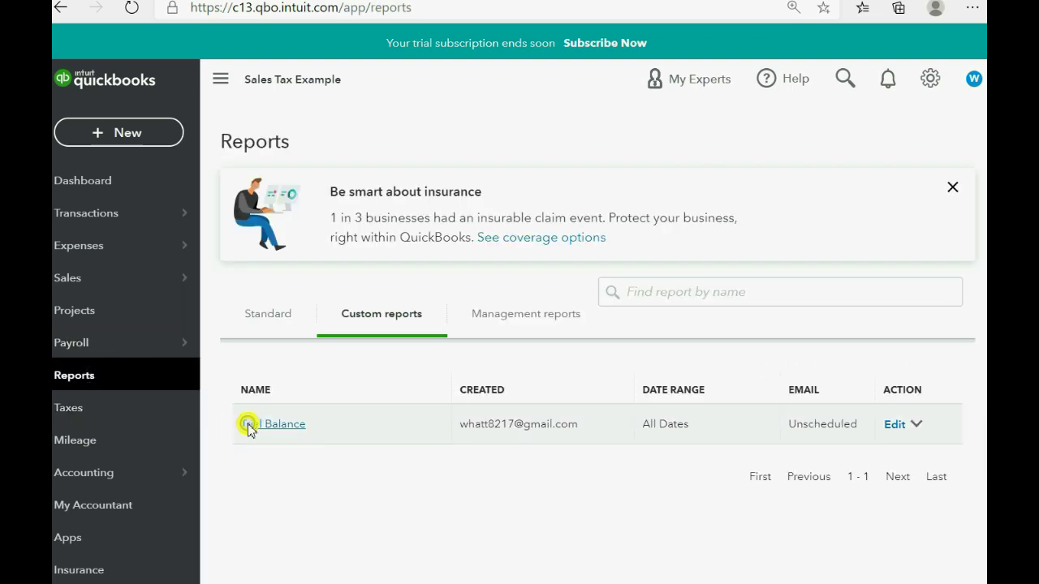